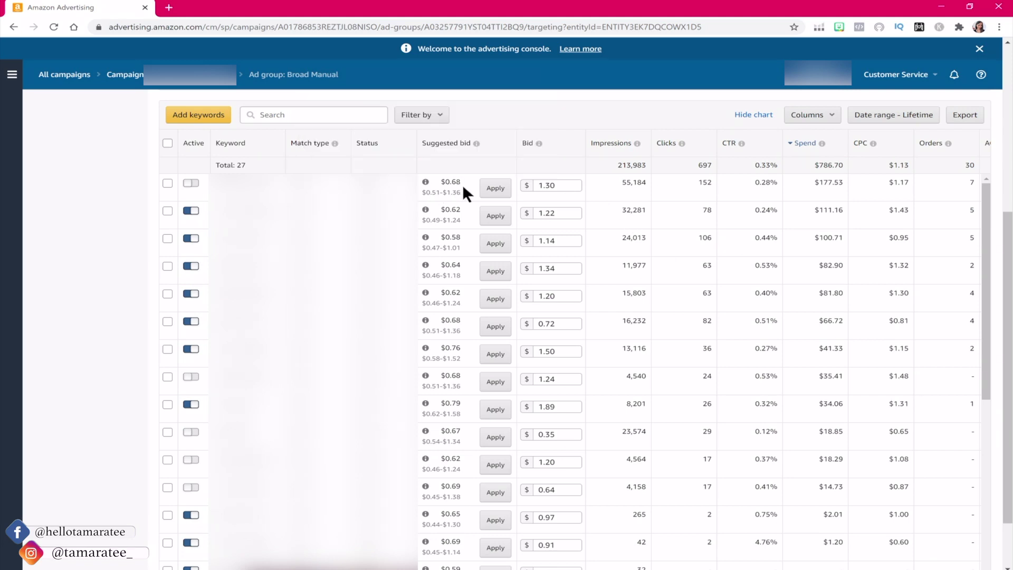
Step: Set the first keyword's bid to $0.41, below its suggested bid range, and save it
left_click_drag(462, 184, 442, 182)
double_click(461, 181)
left_click(504, 192)
left_click_drag(443, 193, 427, 193)
left_click(562, 186)
left_click_drag(562, 186, 543, 188)
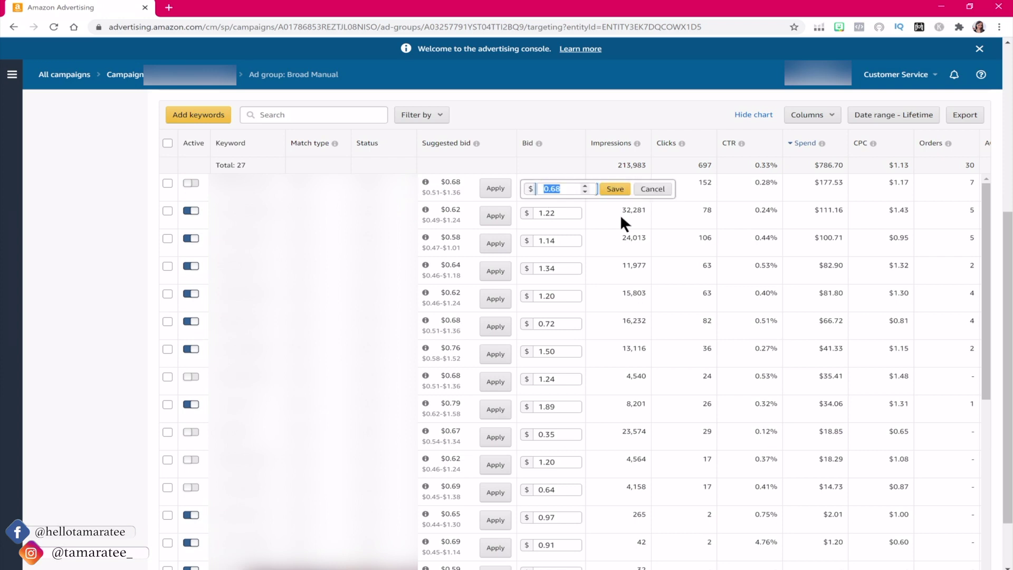
type("0.41")
left_click(614, 189)
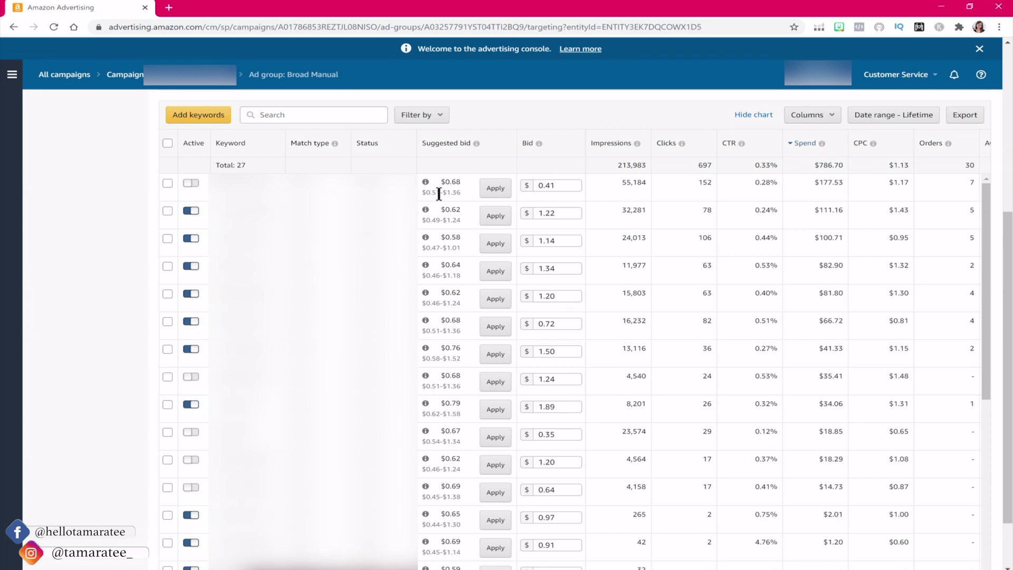
Step: Try a bid of $0.11 on the first keyword and set it back to $0.41
left_click(550, 186)
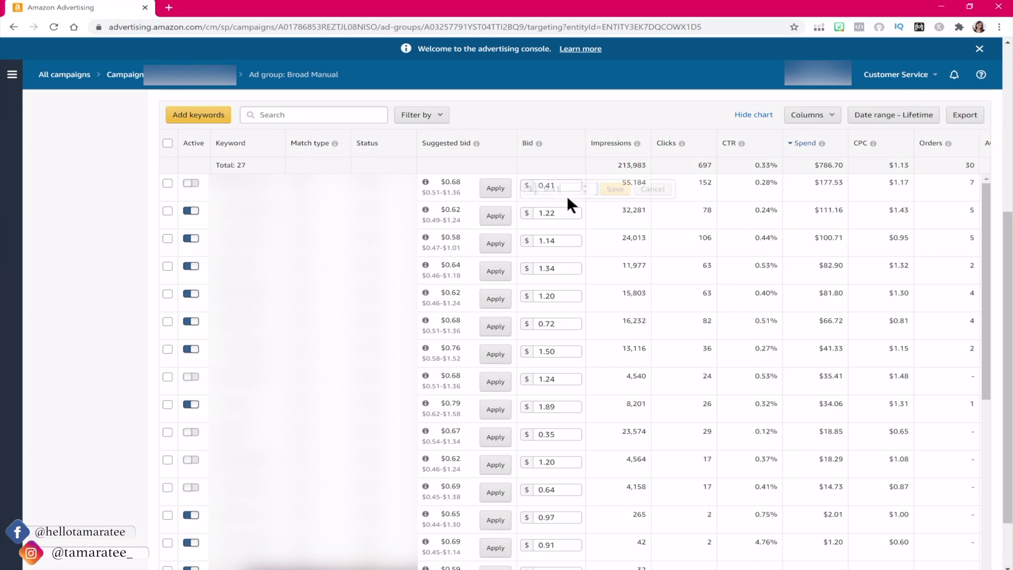
left_click(616, 190)
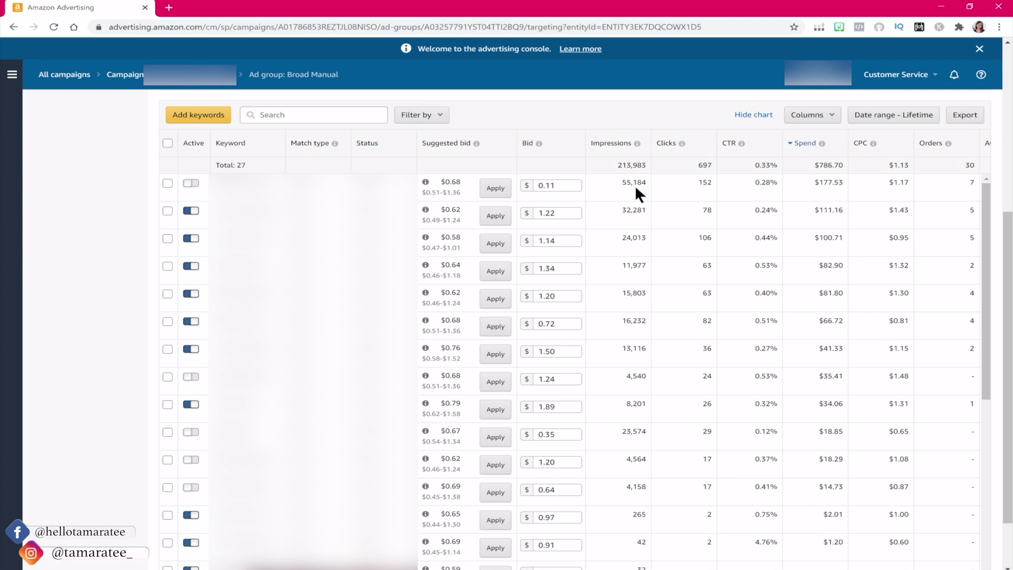
left_click(562, 188)
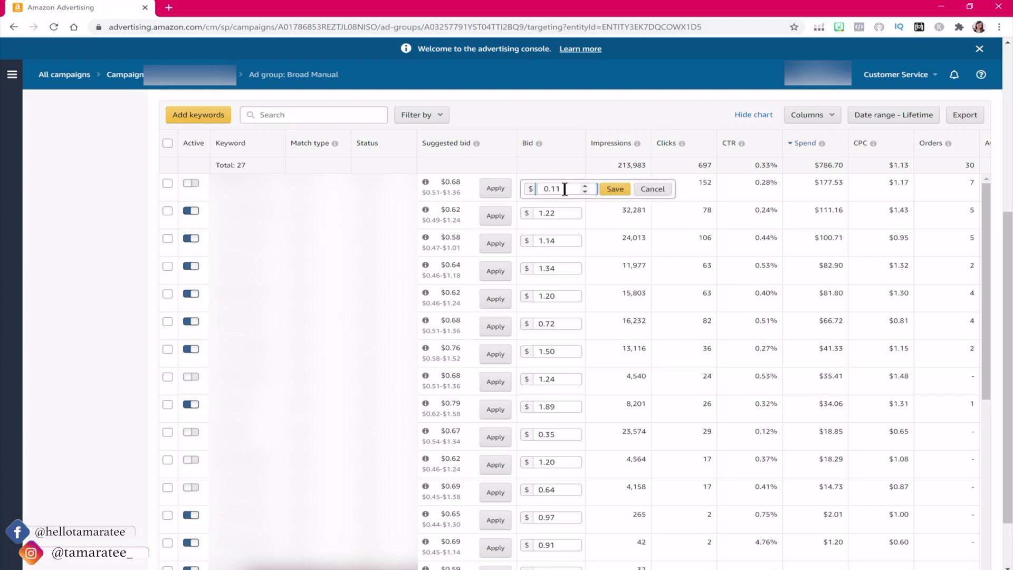
double_click(430, 193)
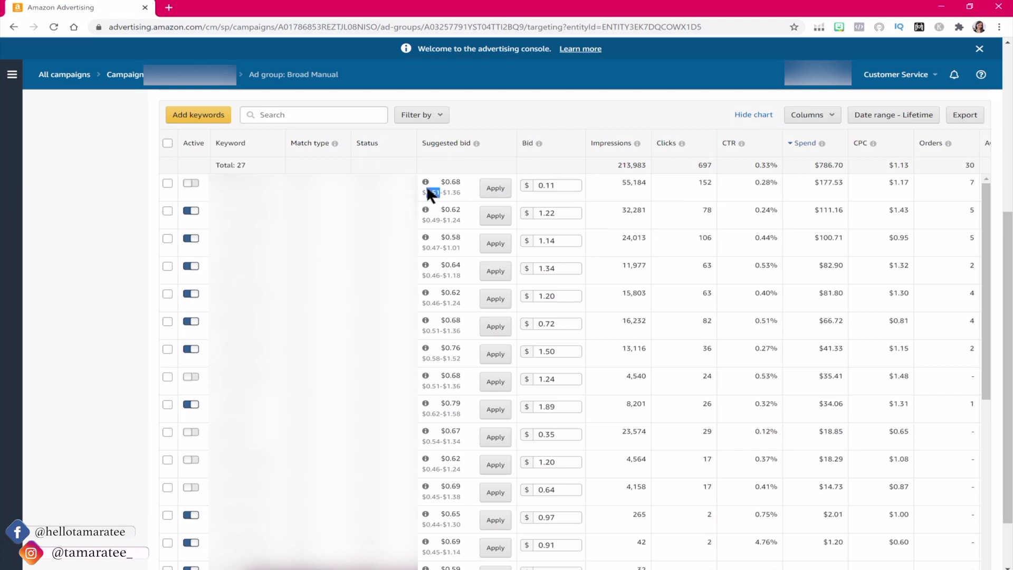
left_click(575, 188)
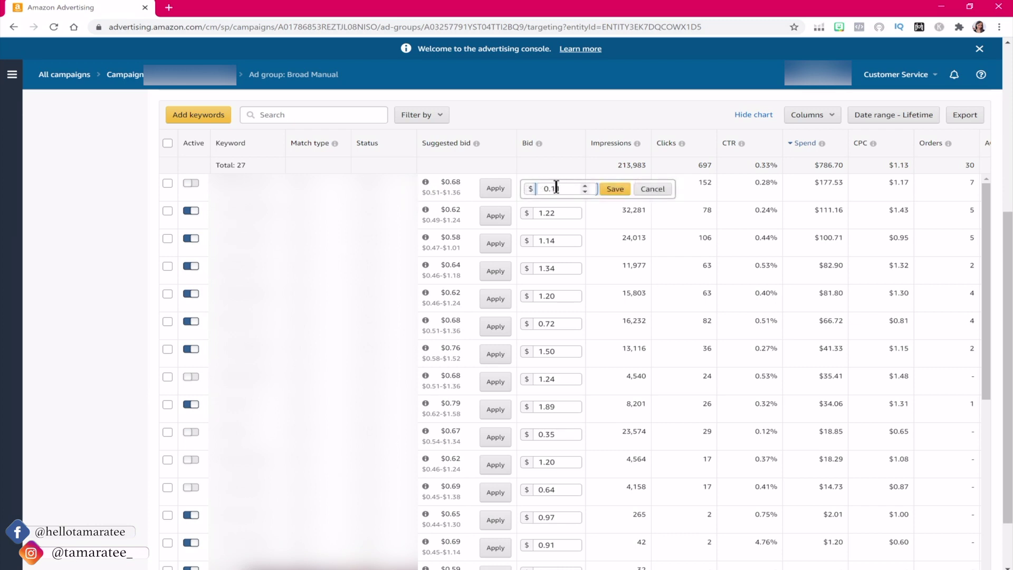
left_click(609, 189)
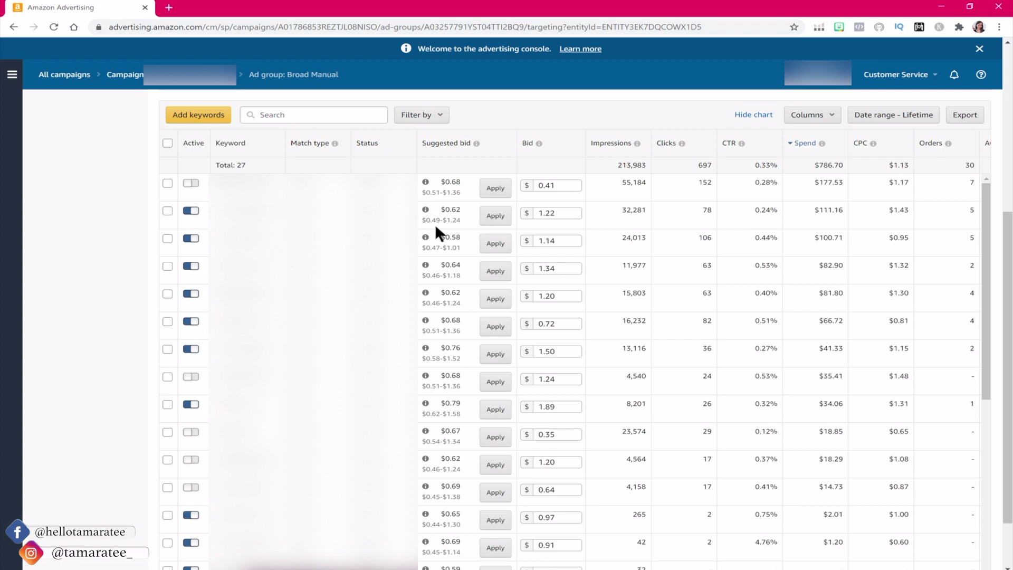
Step: Set the second keyword's bid to $0.39, below its suggested bid range, and save it
left_click_drag(444, 221, 430, 220)
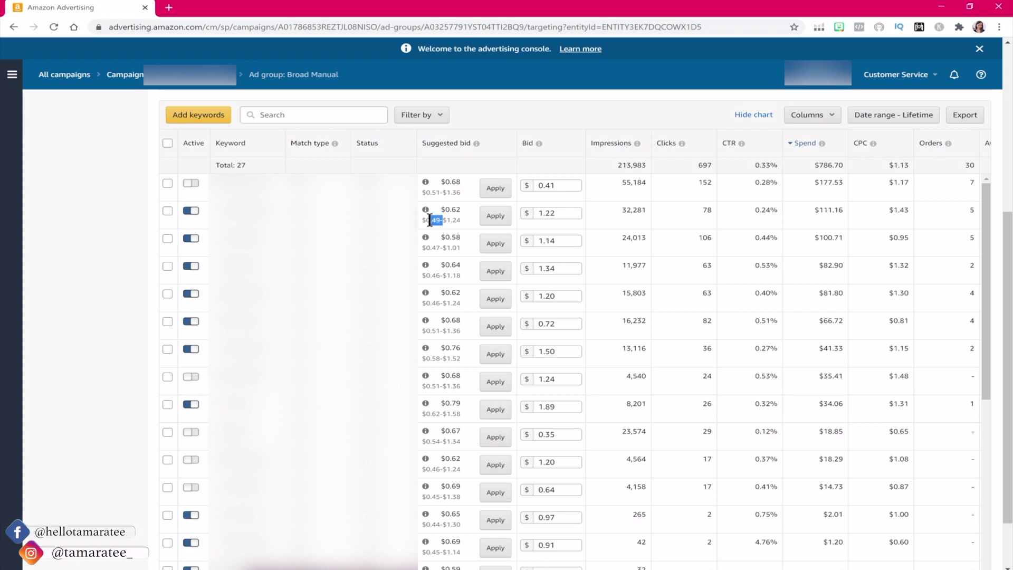
left_click(561, 214)
double_click(562, 216)
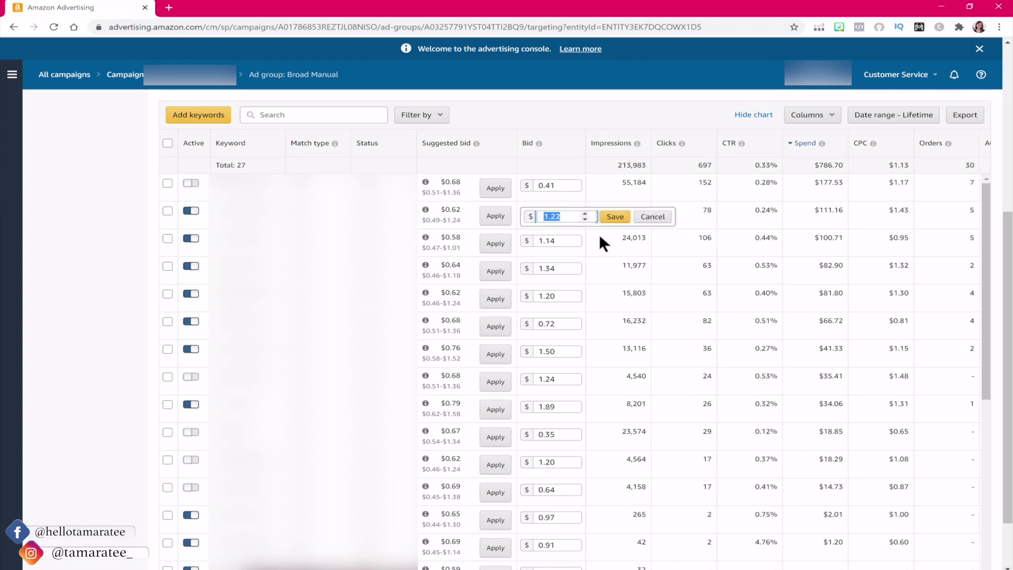
type("0.39")
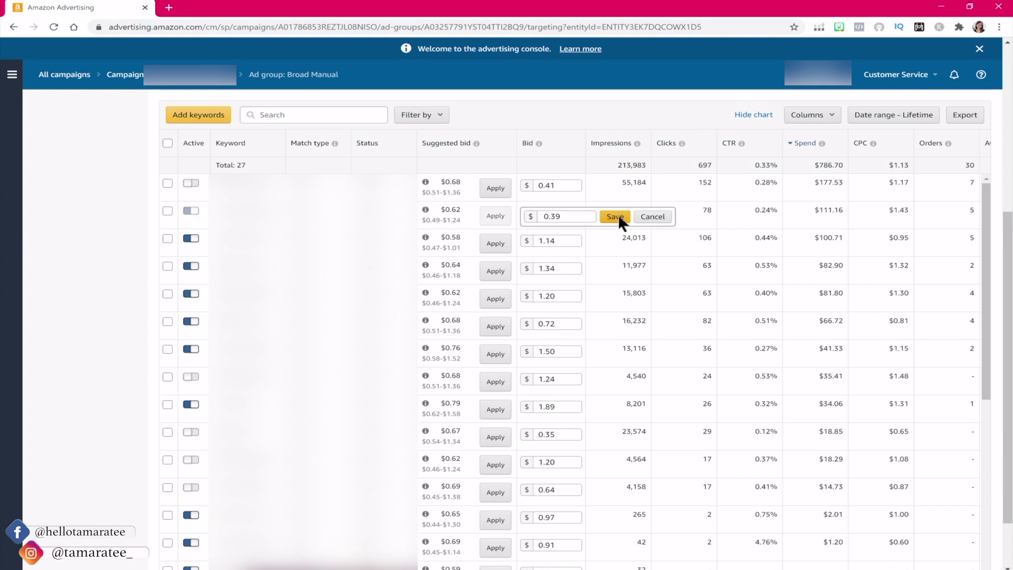
left_click(615, 217)
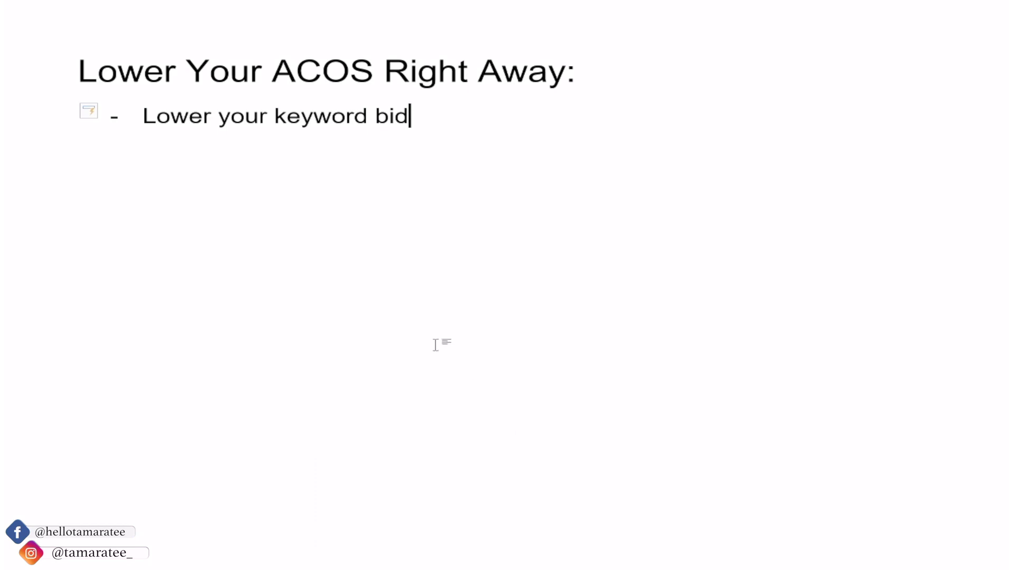
Step: In the notes document, add the bullet "Choose longer tail keywords" under "Lower your keyword bid"
key("Return")
type("Cho")
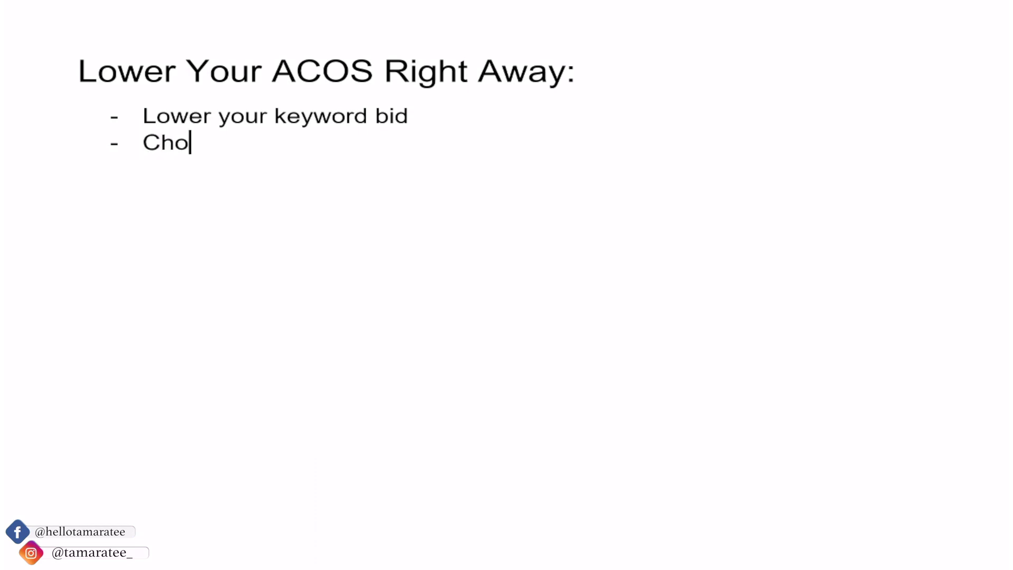
type("ose longer tail keywords")
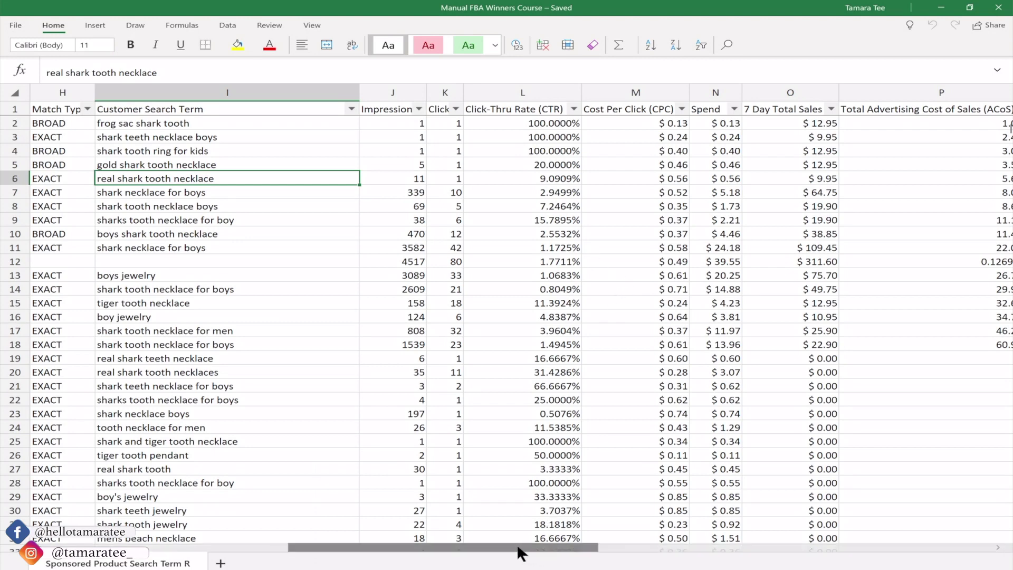
Step: In the Excel search term report, fill the ACoS cells P2 to P14 with yellow
left_click_drag(517, 544, 536, 543)
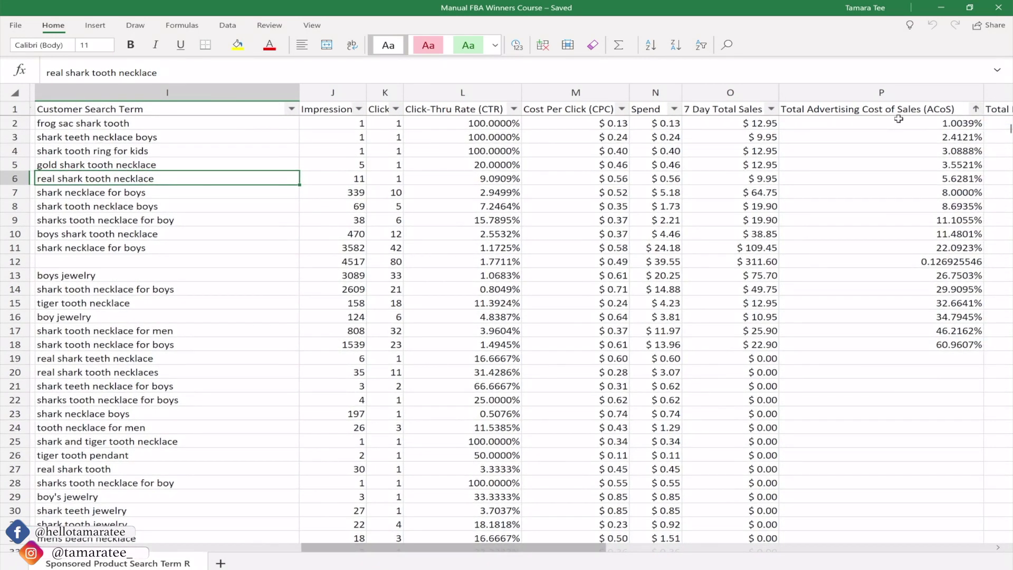
left_click_drag(898, 122, 932, 356)
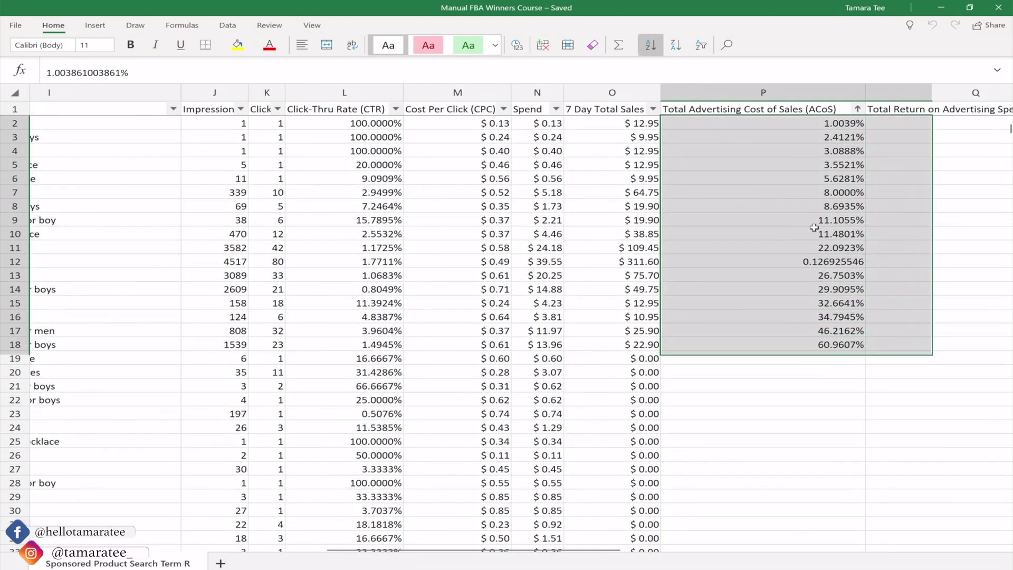
left_click(792, 179)
left_click_drag(767, 125, 813, 256)
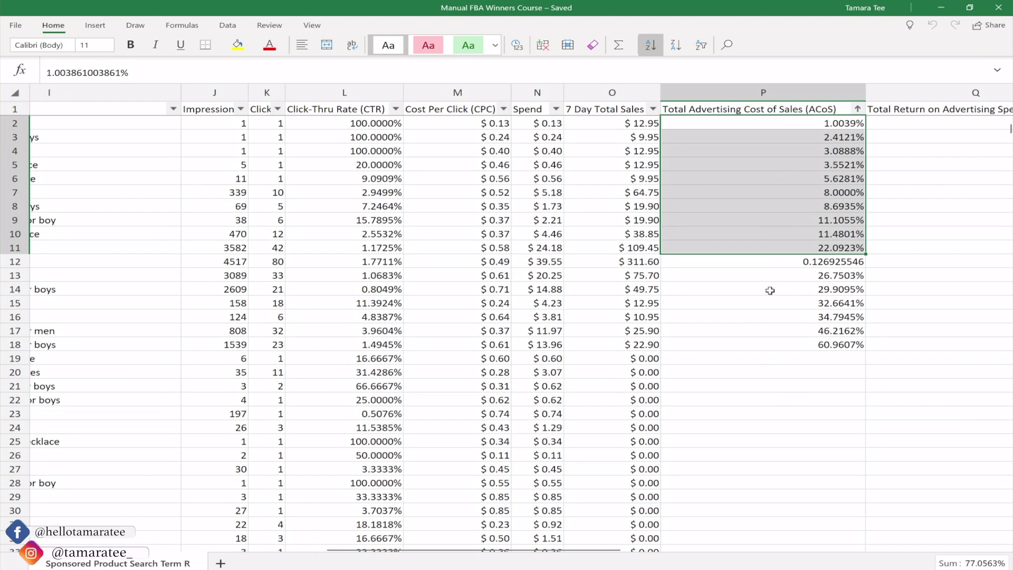
left_click_drag(771, 290, 763, 121)
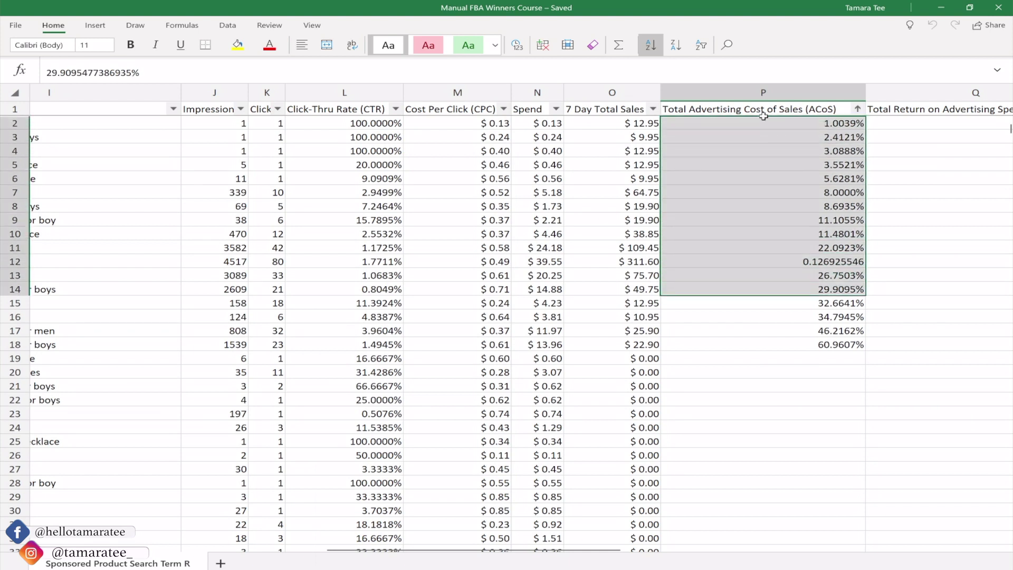
left_click(238, 45)
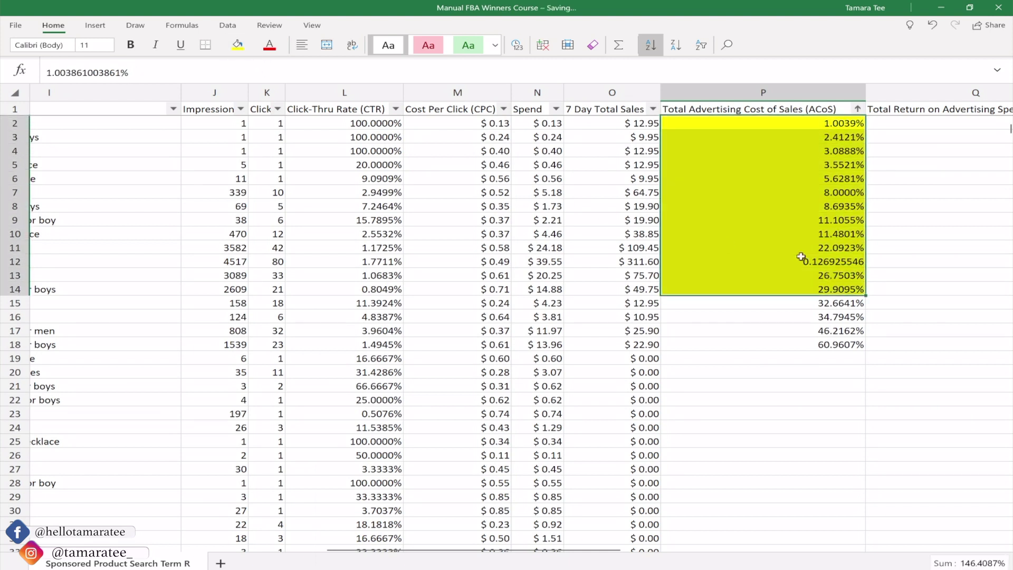
left_click(717, 235)
left_click(769, 288)
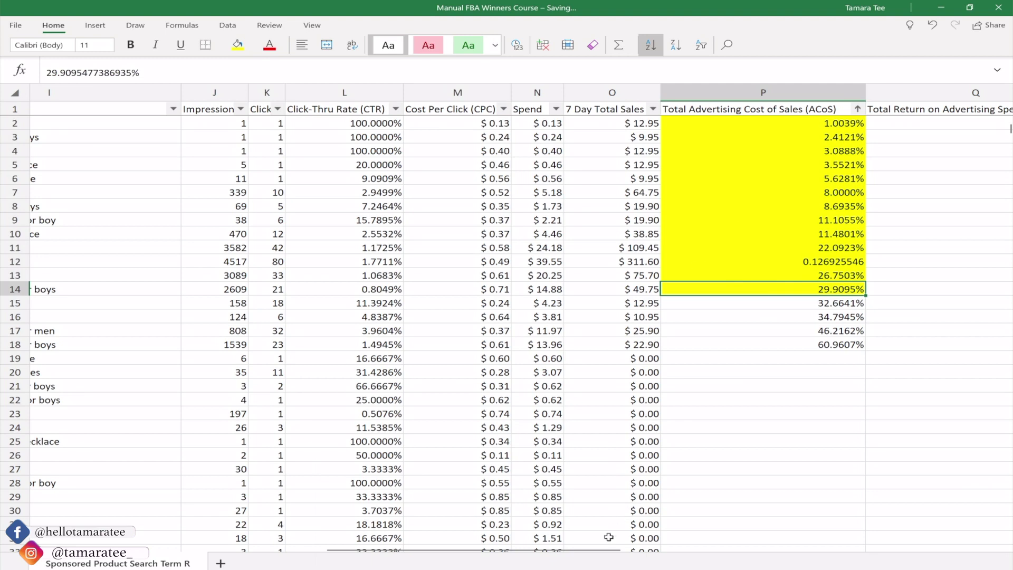
Step: Examine the long-tail customer search terms in rows 4 to 7 together with their ACoS values
left_click_drag(580, 548, 551, 538)
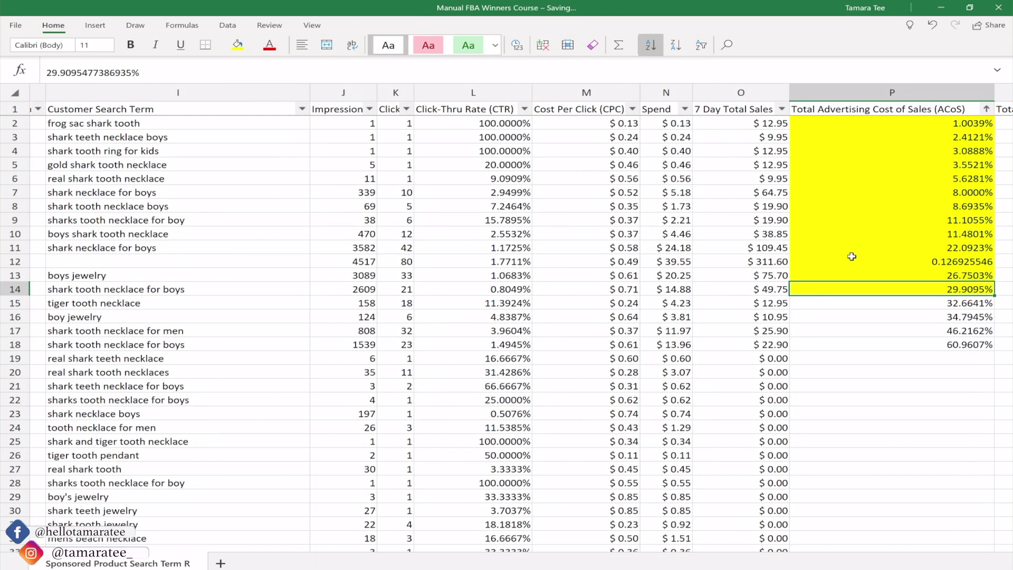
left_click(164, 153)
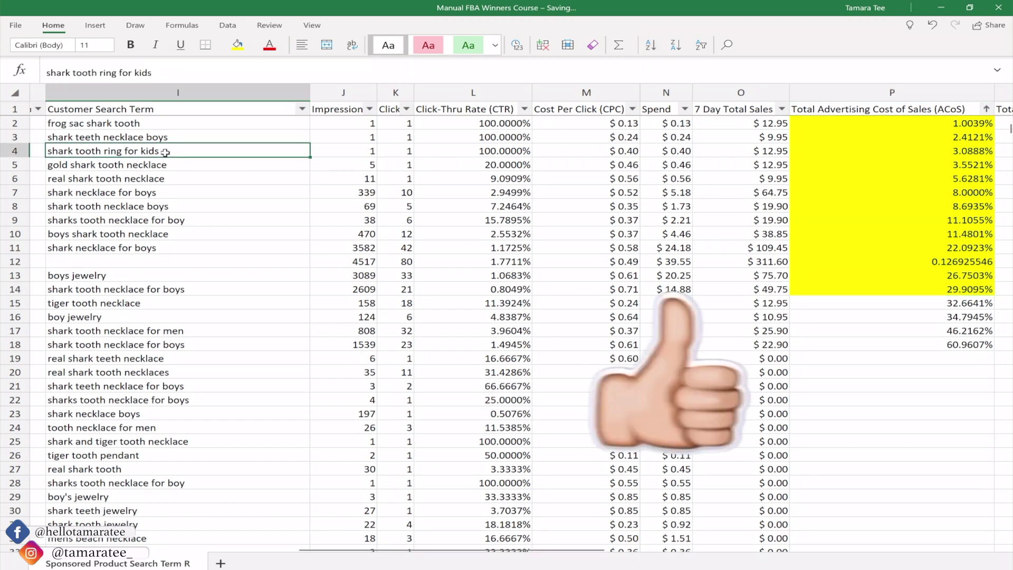
left_click(209, 184)
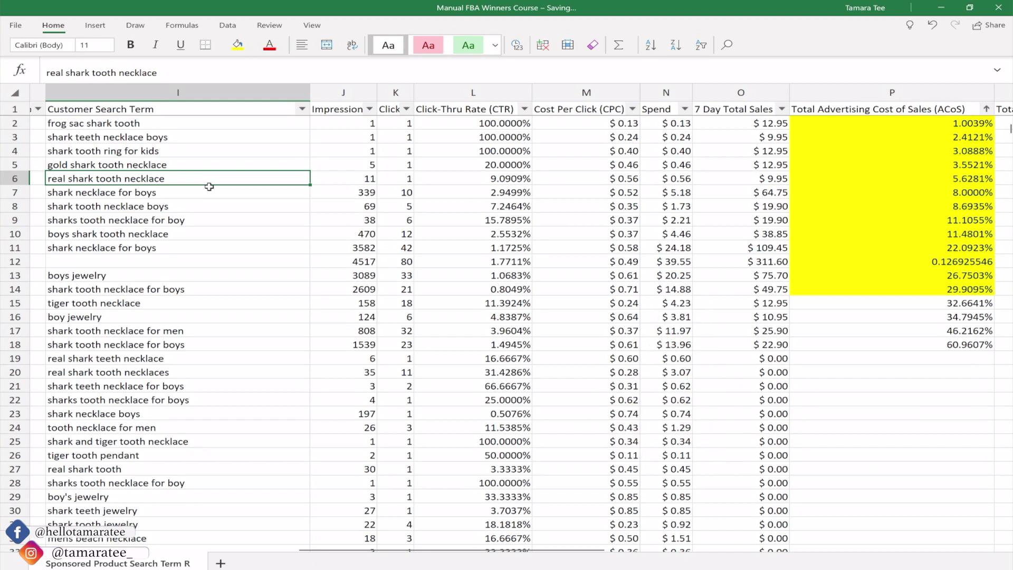
left_click(208, 154)
left_click_drag(208, 154, 236, 200)
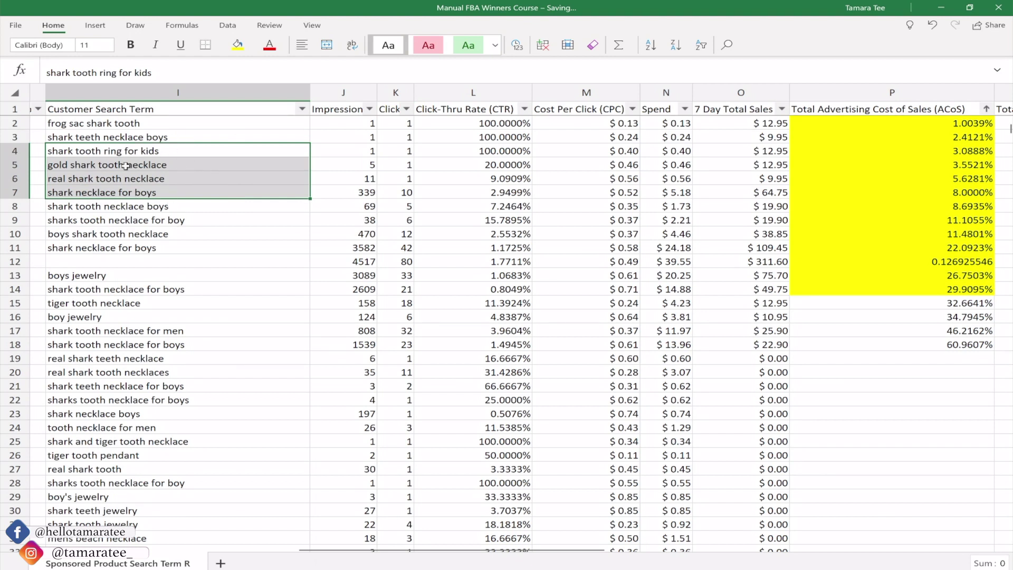
right_click(197, 162)
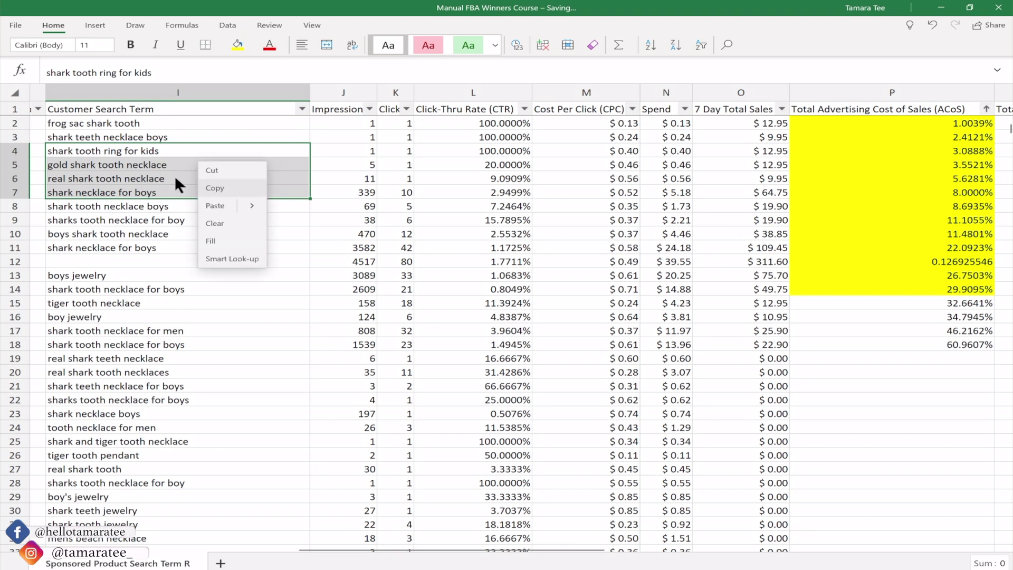
left_click(137, 163)
left_click(175, 149)
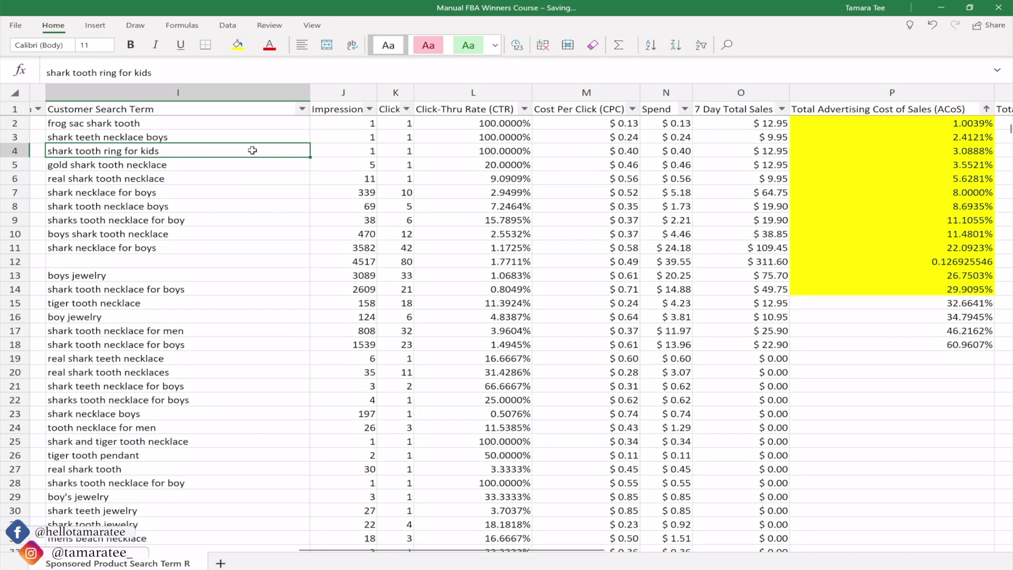
left_click_drag(252, 150, 179, 195)
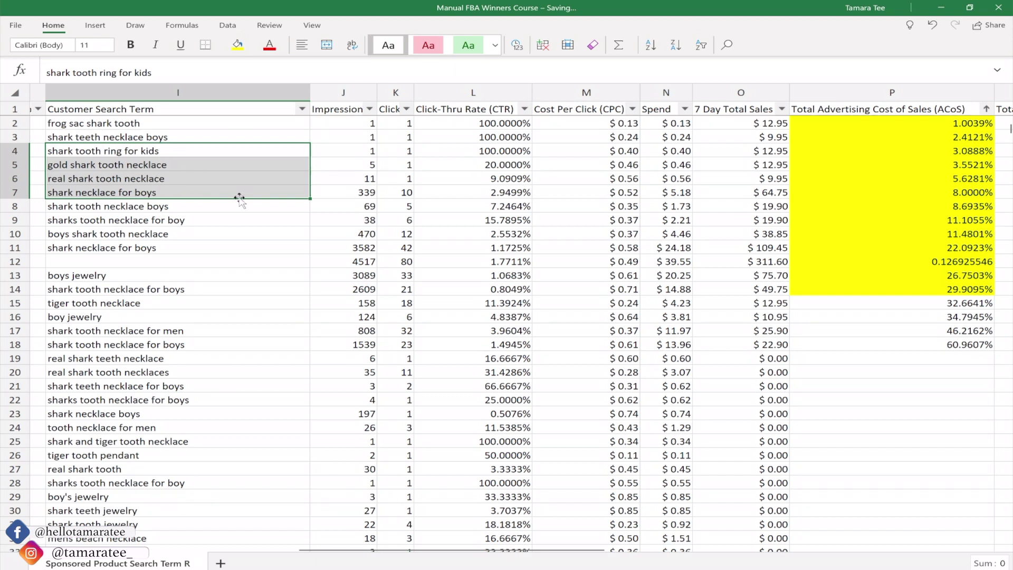
left_click(817, 154)
left_click_drag(823, 167, 818, 196)
left_click_drag(160, 150, 243, 195)
left_click(240, 175)
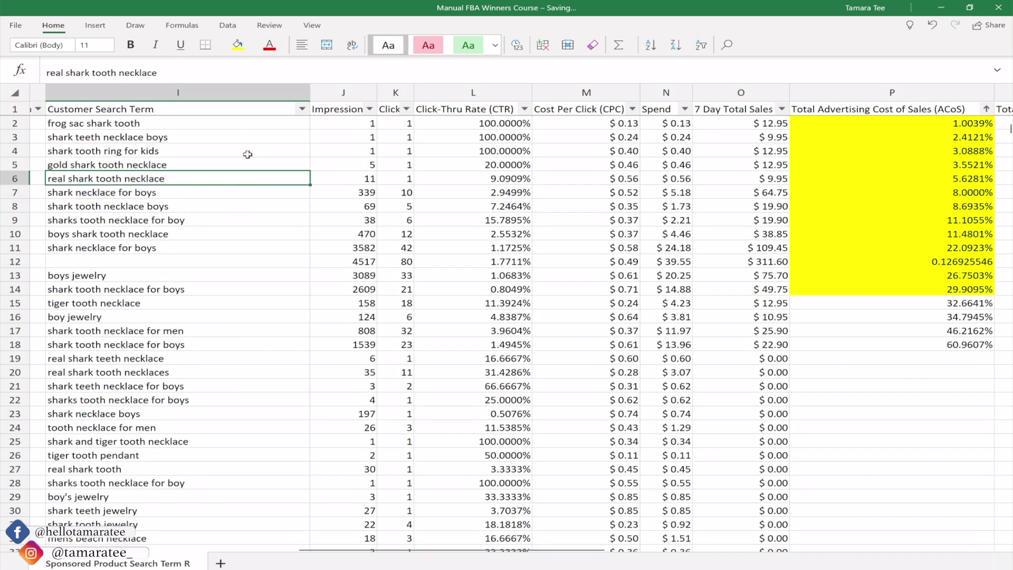
left_click(250, 149)
left_click_drag(251, 149, 246, 200)
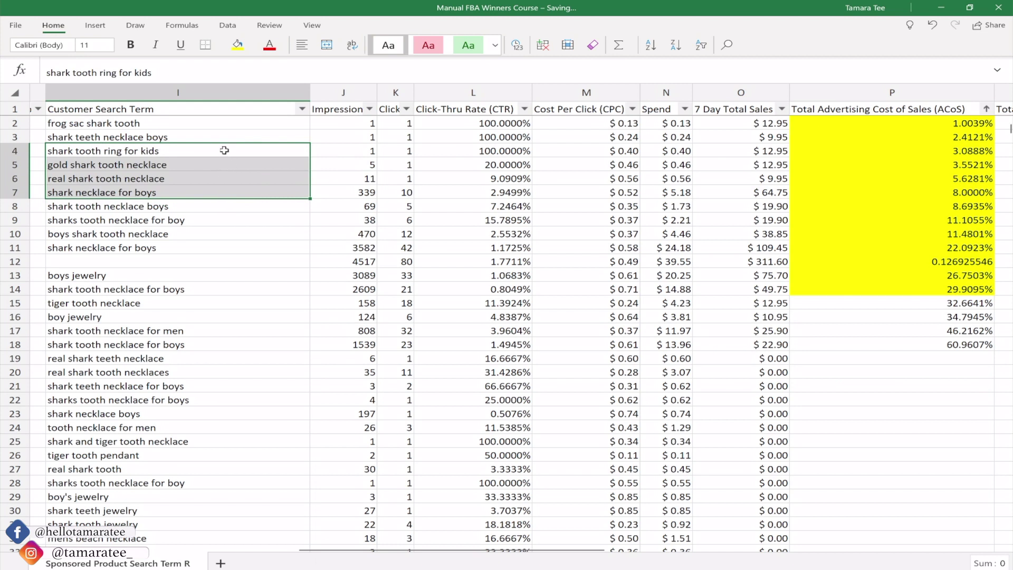
Step: Compare the clicks, spend, 7-day total sales and ACoS for the search term "shark tooth ring for kids"
left_click(398, 152)
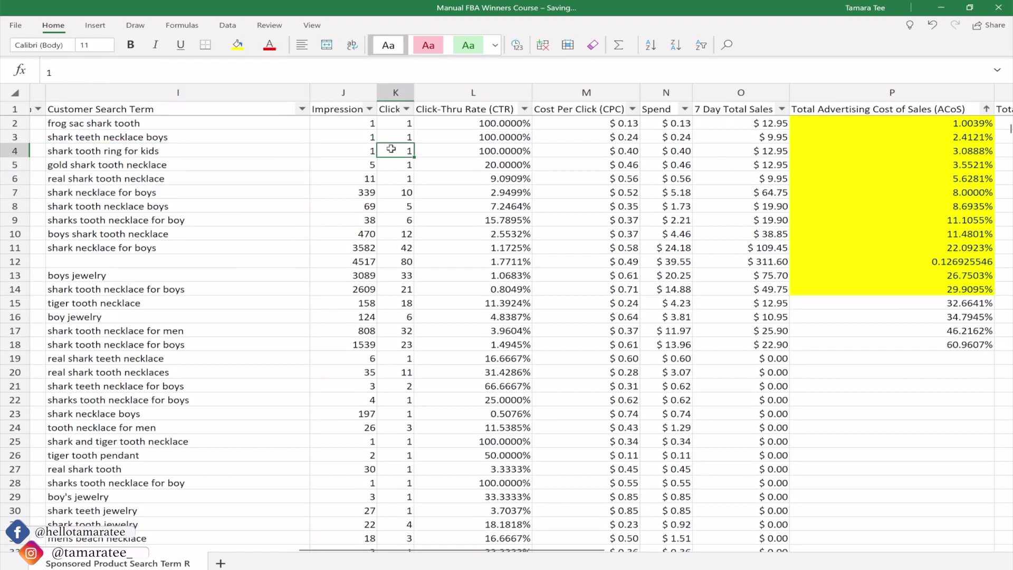
left_click(742, 152)
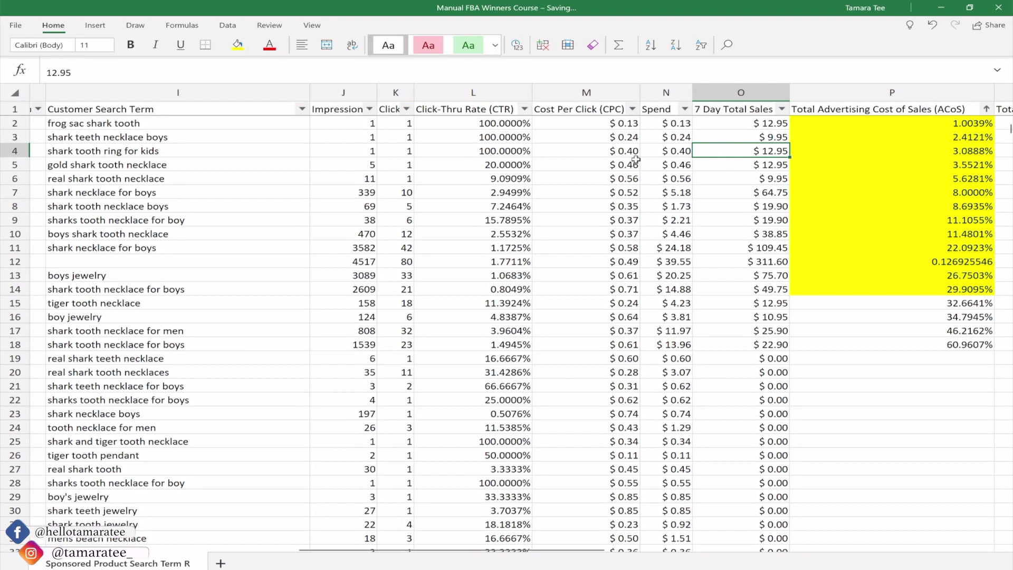
left_click(651, 152)
left_click(823, 151)
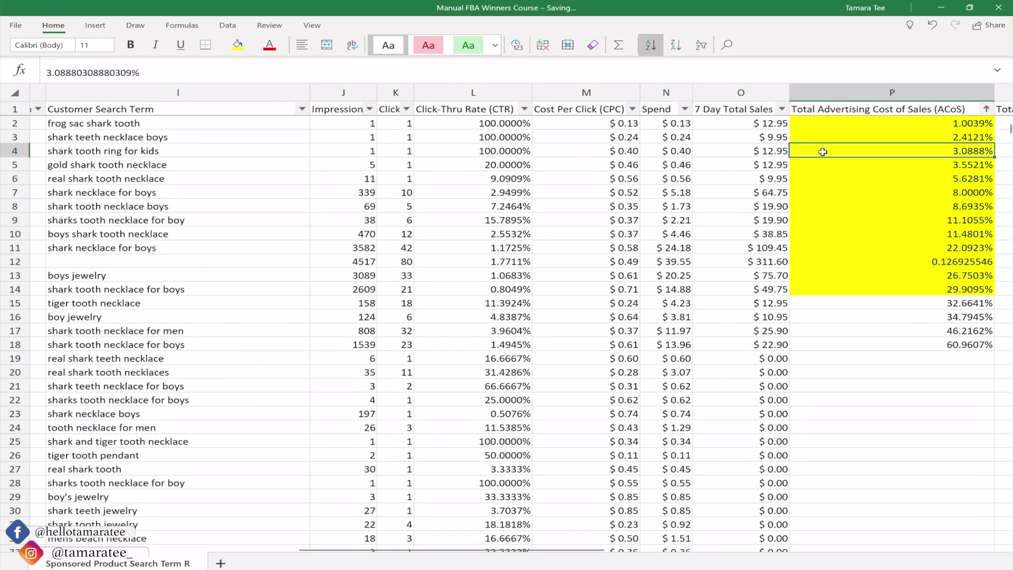
left_click(391, 150)
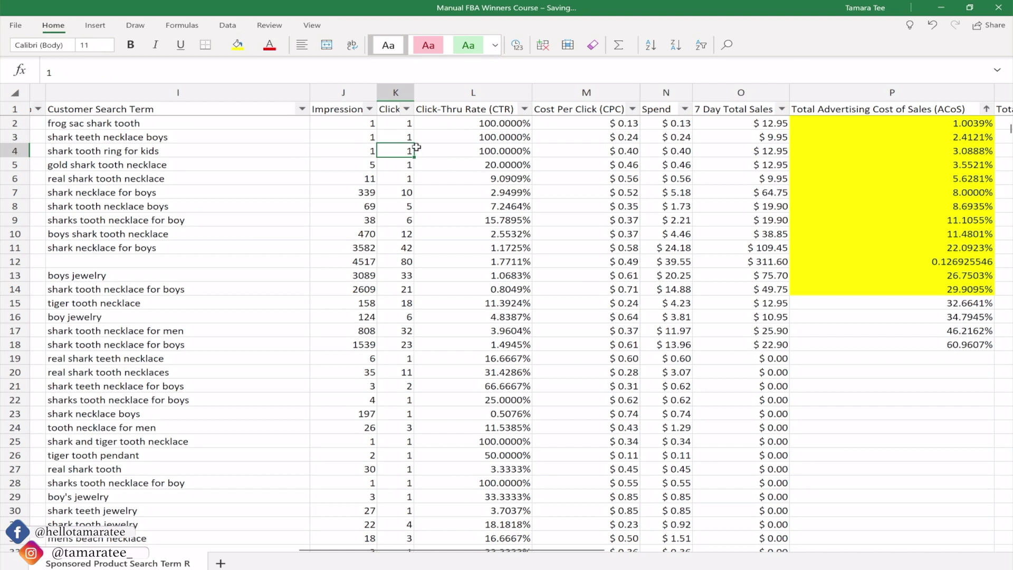
left_click(709, 149)
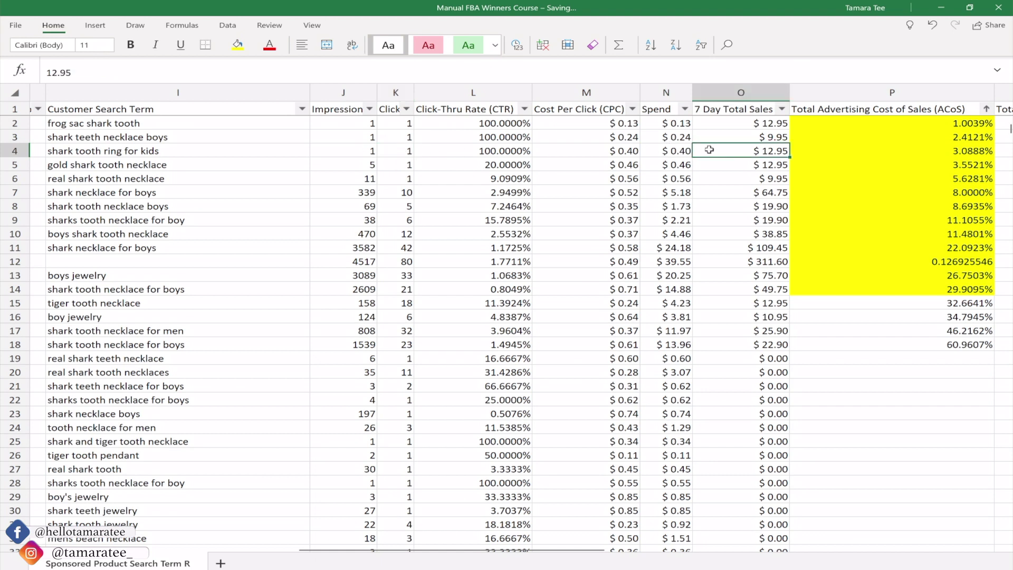
left_click(385, 152)
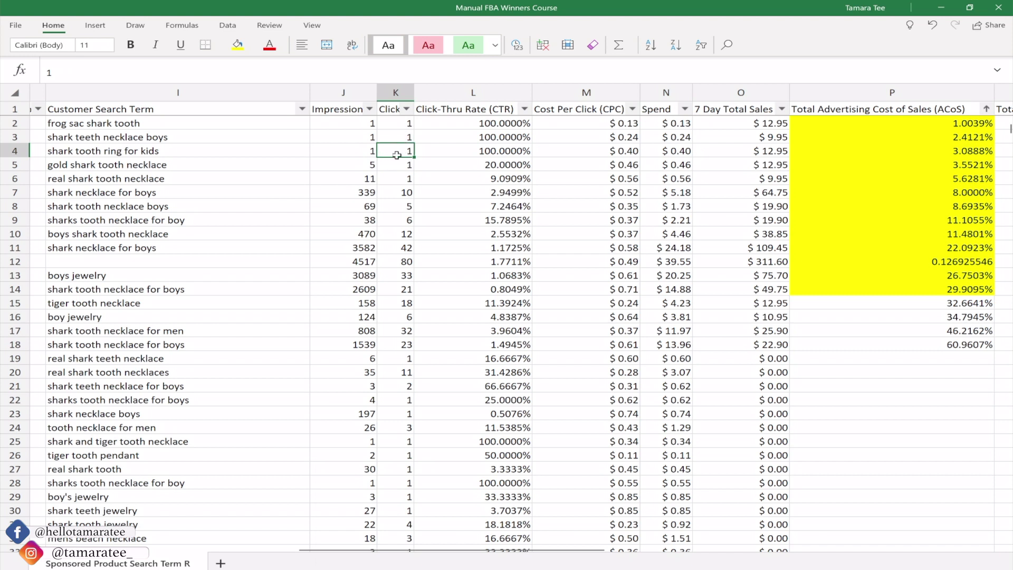
Step: Check the clicks and 7-day total sales for "shark tooth ring for kids", along with the neighbouring search terms and ACoS values in rows 4 to 7
left_click(744, 146)
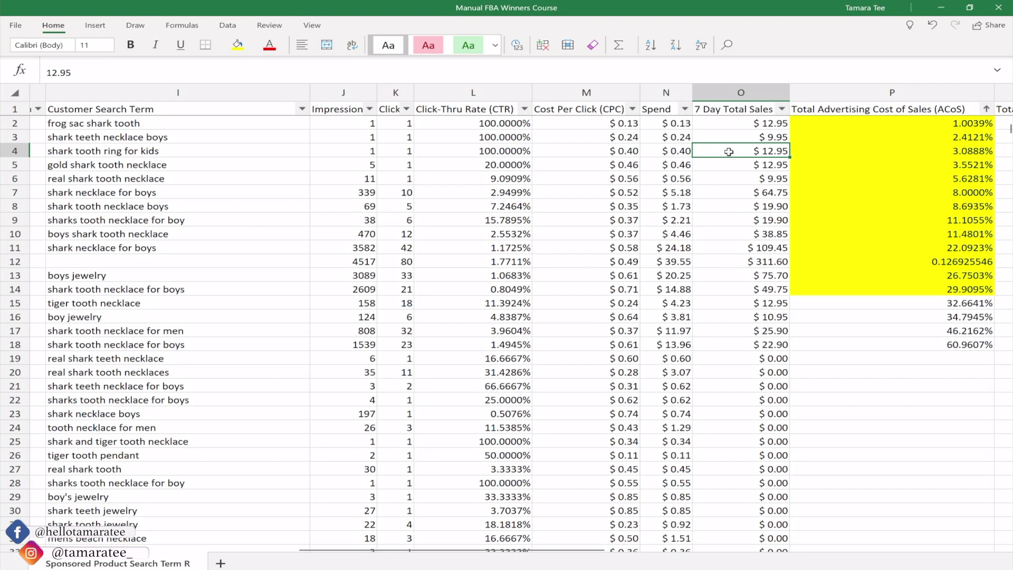
left_click(386, 152)
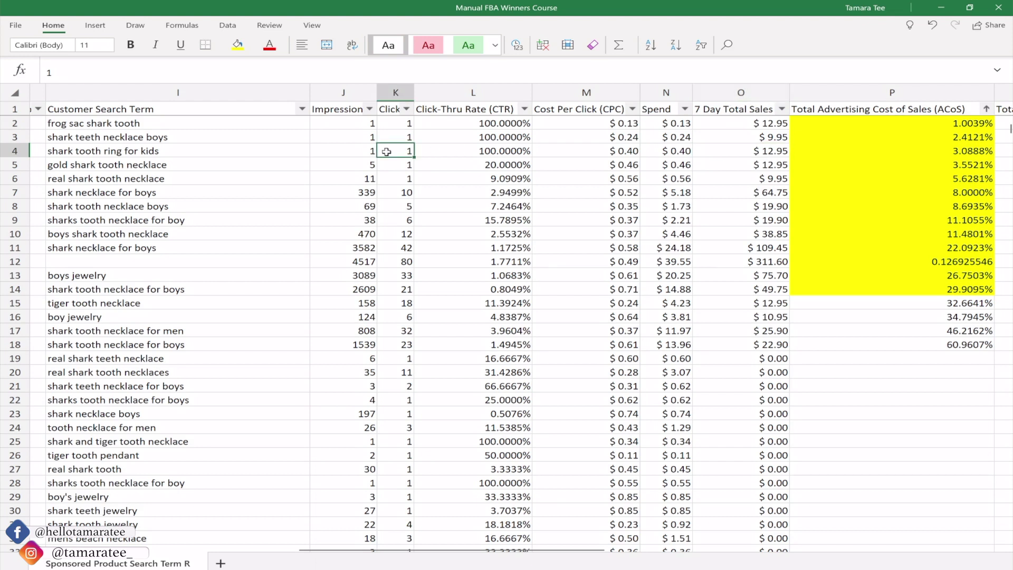
left_click(106, 158)
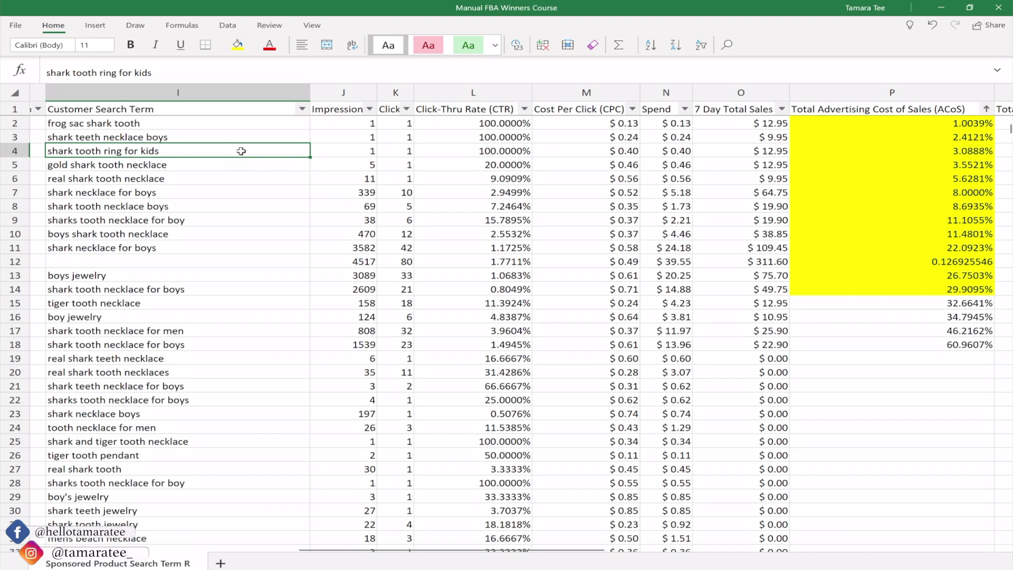
left_click(749, 152)
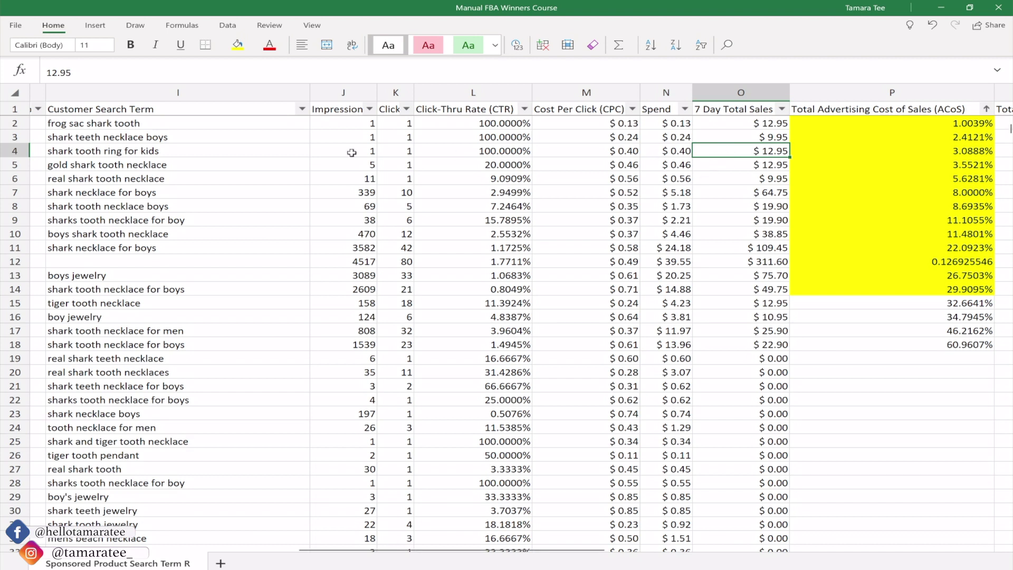
left_click_drag(248, 149, 247, 193)
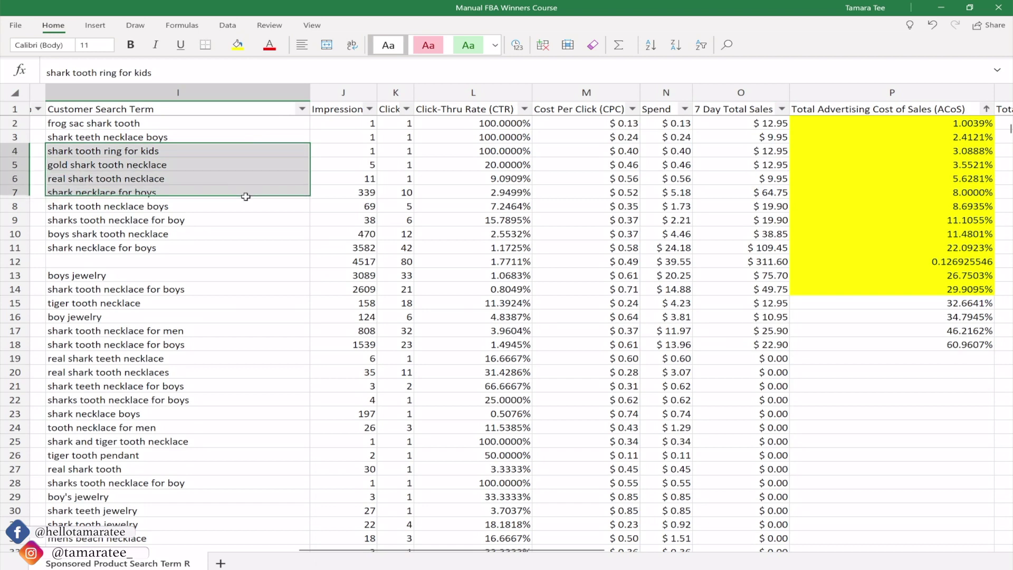
left_click(724, 156)
left_click(837, 152)
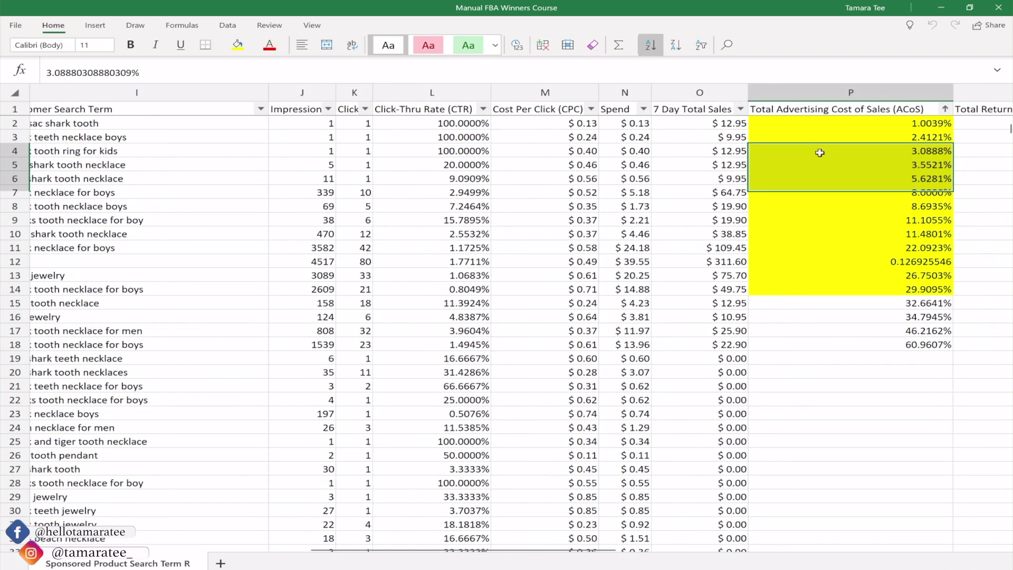
left_click(819, 153)
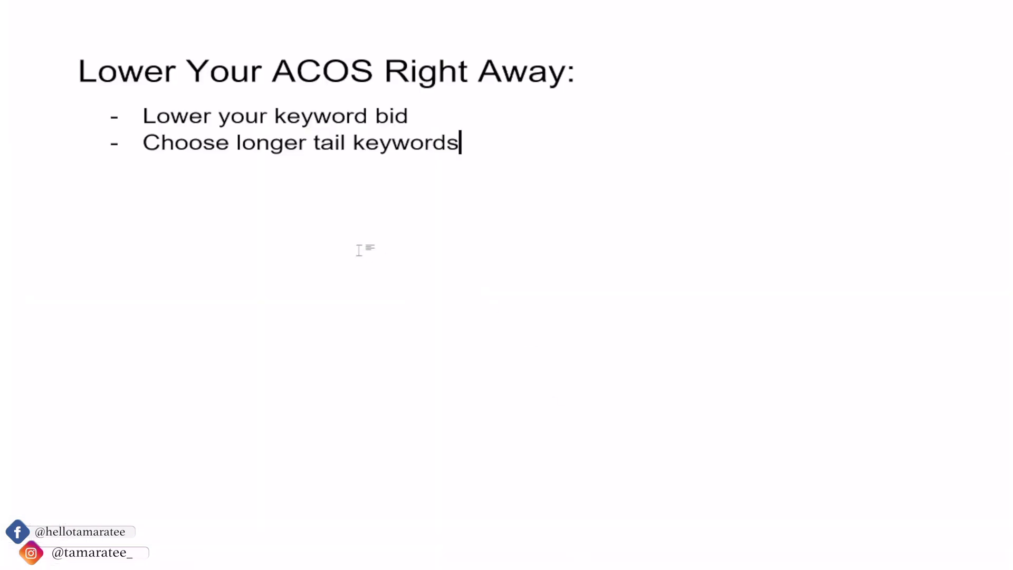
Step: In the notes document, add the bullet "Focus on automatic campaigns only" under "Choose longer tail keywords"
key("Return")
type("Focus on automatic campaigns only")
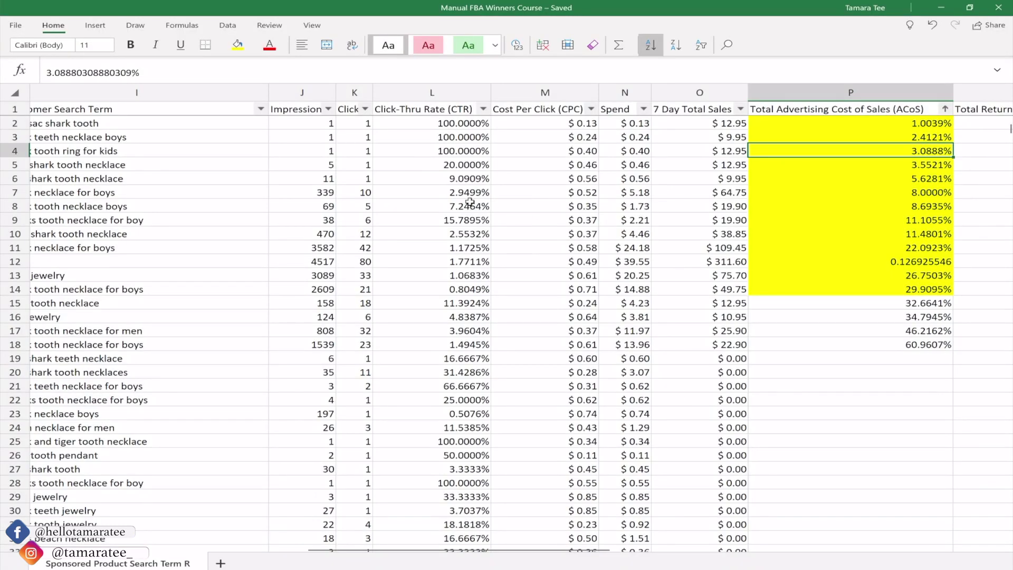
Step: In the Excel search term report, examine the customer search terms in rows 3 to 8 against the highlighted ACoS values
left_click(137, 150)
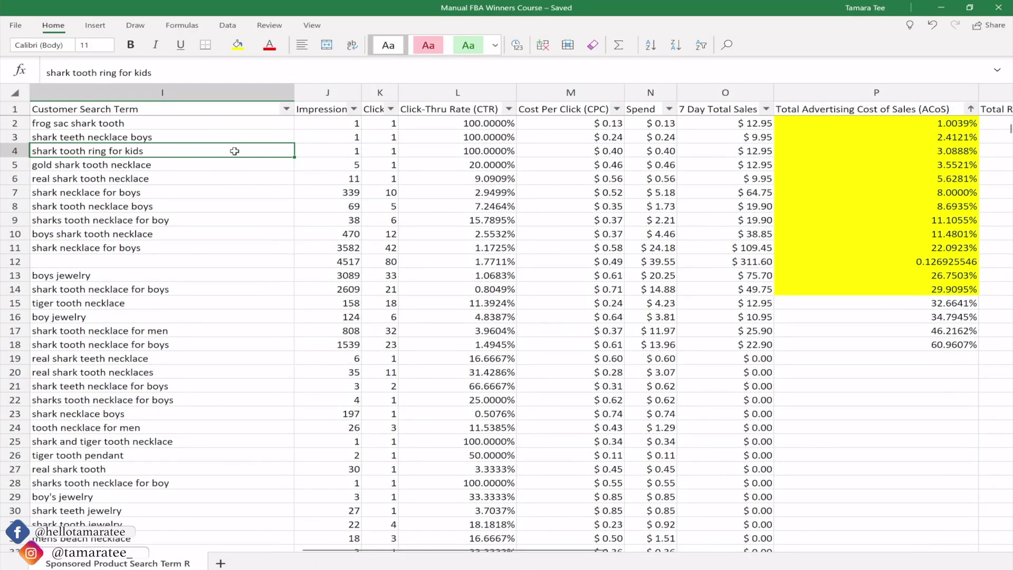
left_click_drag(219, 137, 226, 196)
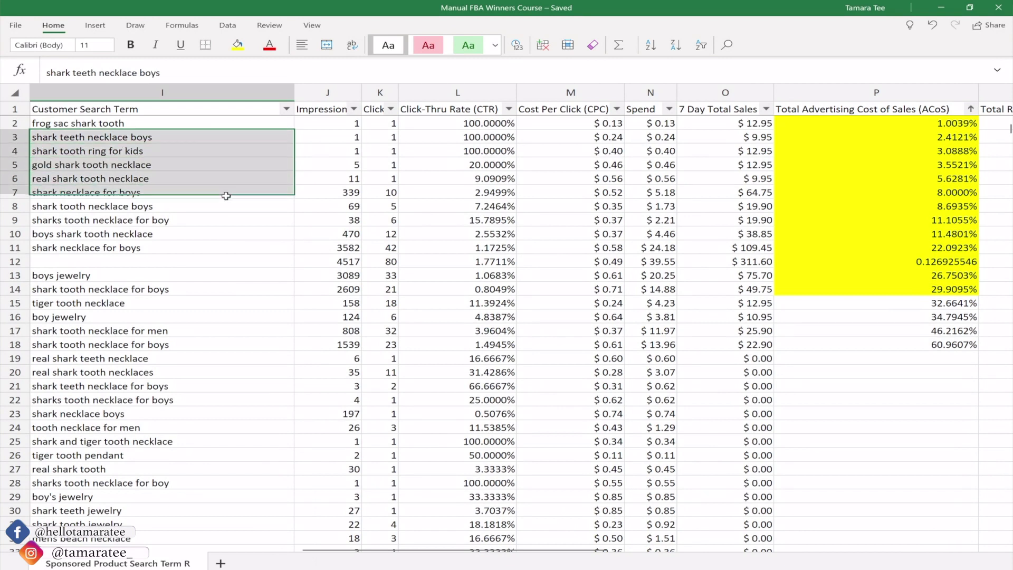
left_click_drag(860, 141, 884, 257)
left_click_drag(282, 151, 282, 205)
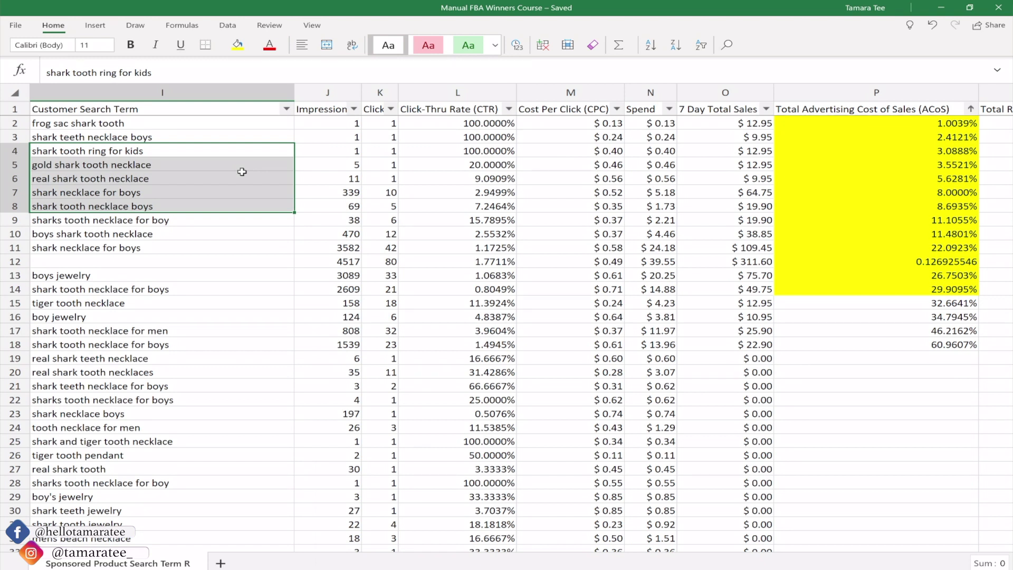
left_click(211, 164)
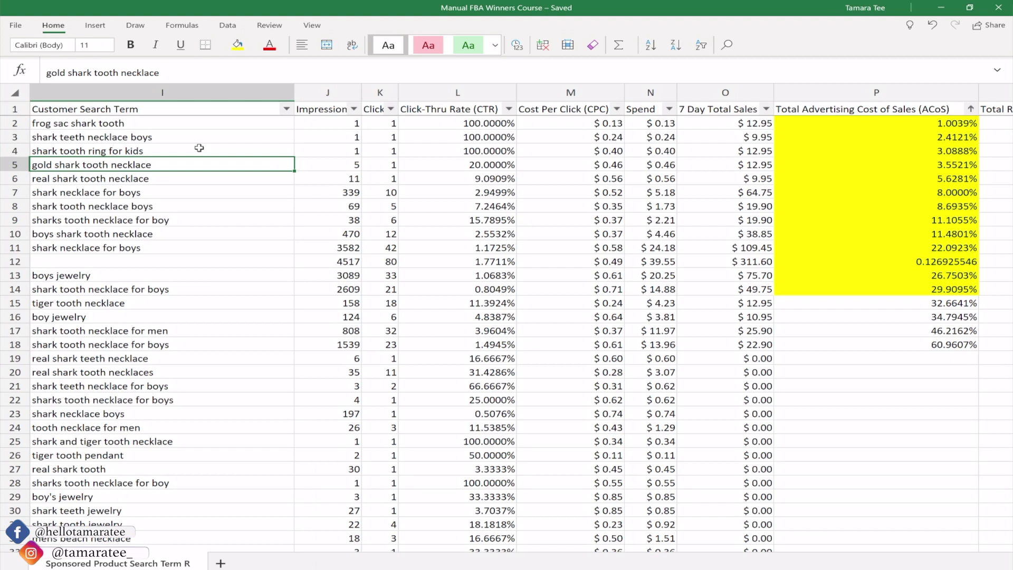
Step: Examine the customer search terms at the end of the report, rows 57 to 65, together with their spend and ACoS cells
left_click(233, 332)
scroll(233, 332, "down", 18)
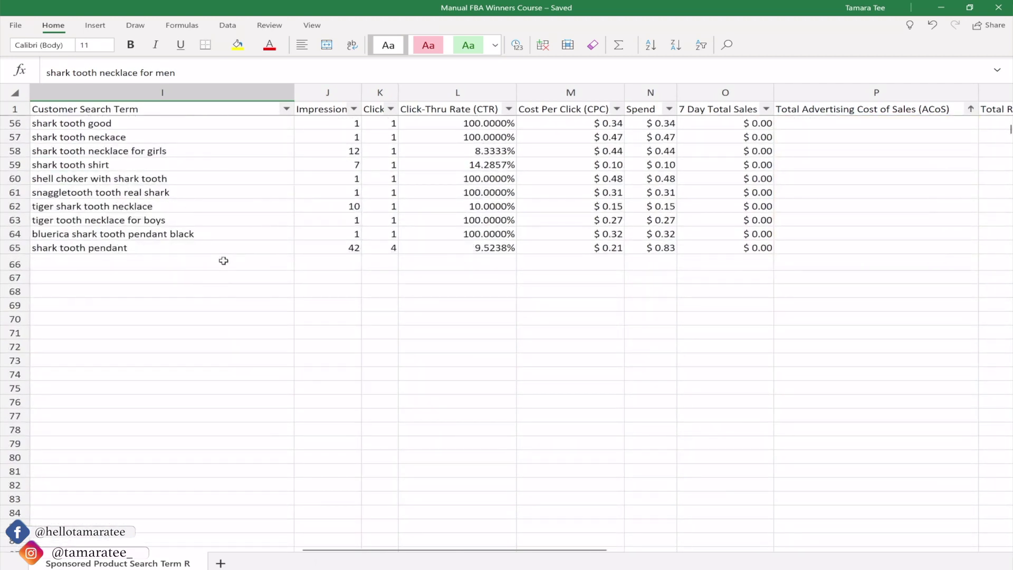
left_click_drag(226, 153, 215, 279)
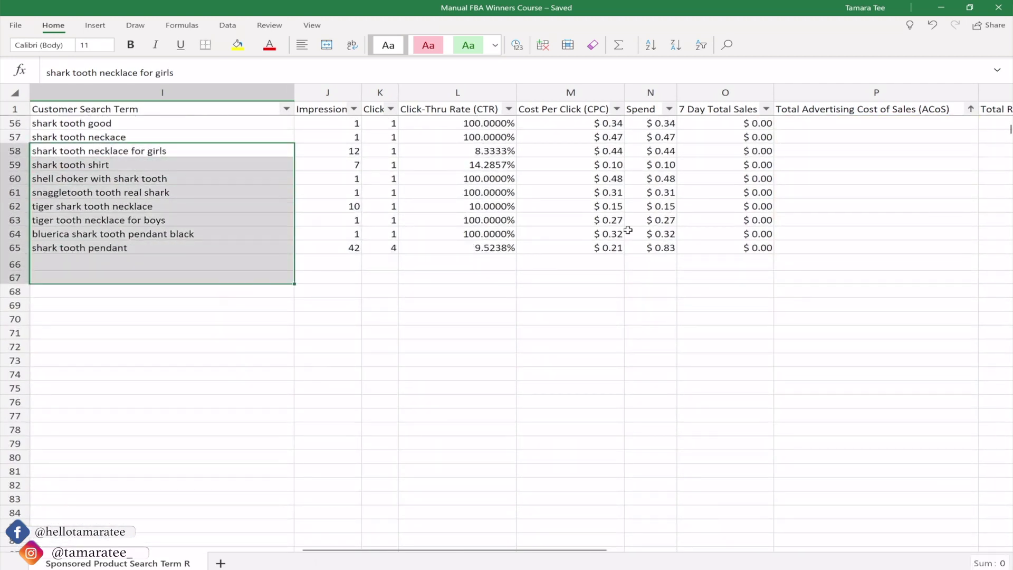
left_click_drag(655, 161, 650, 251)
left_click_drag(868, 152, 870, 255)
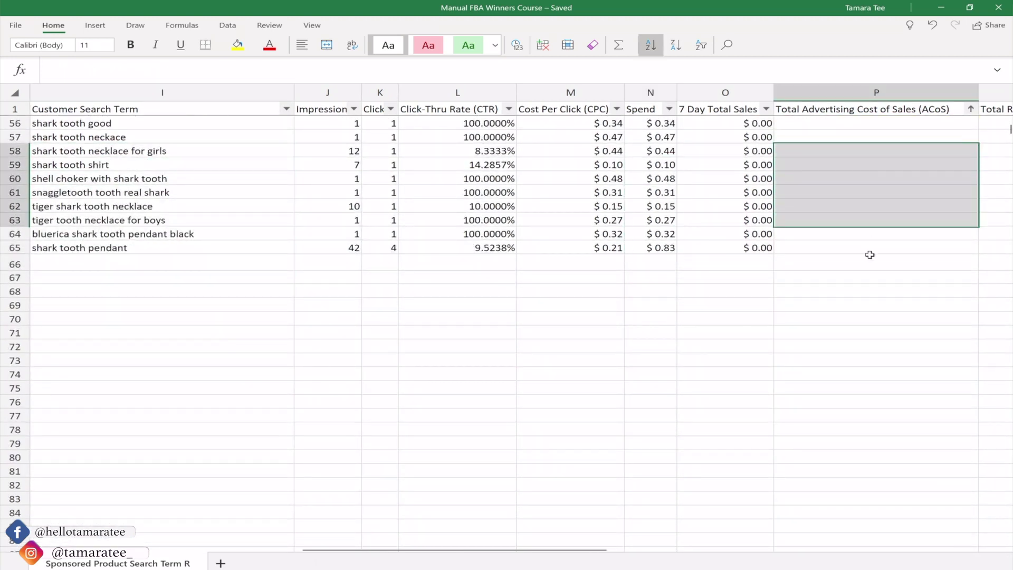
left_click_drag(191, 139, 189, 255)
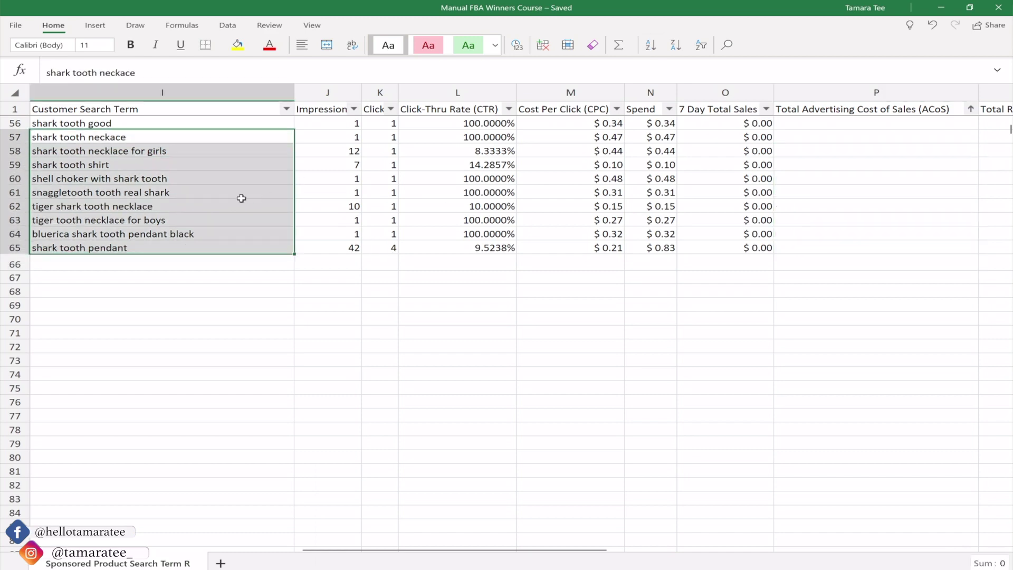
scroll(710, 296, "up", 7)
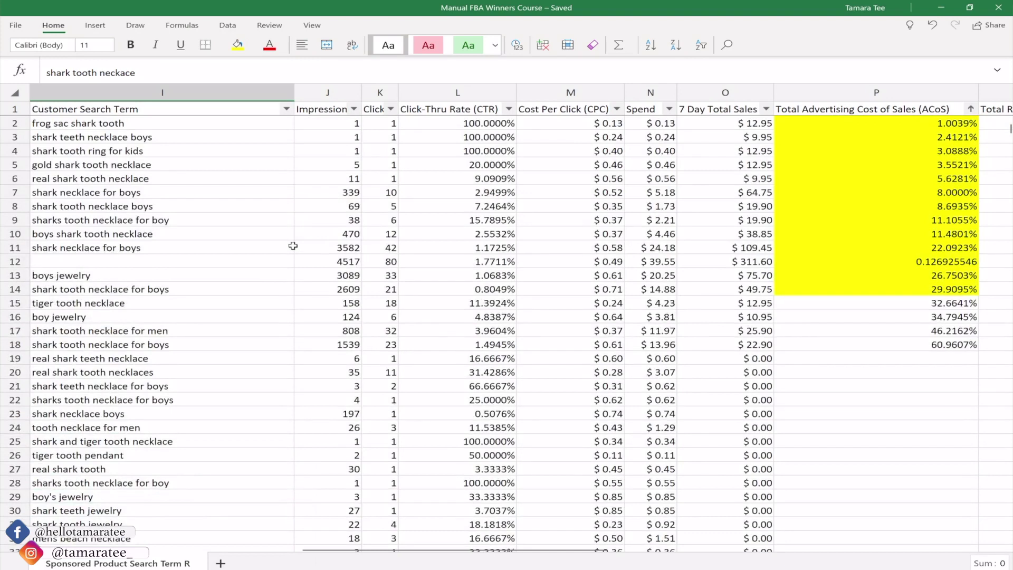
Step: Review the low-ACoS customer search terms in rows 3 to 8 at the start of the report
left_click(202, 184)
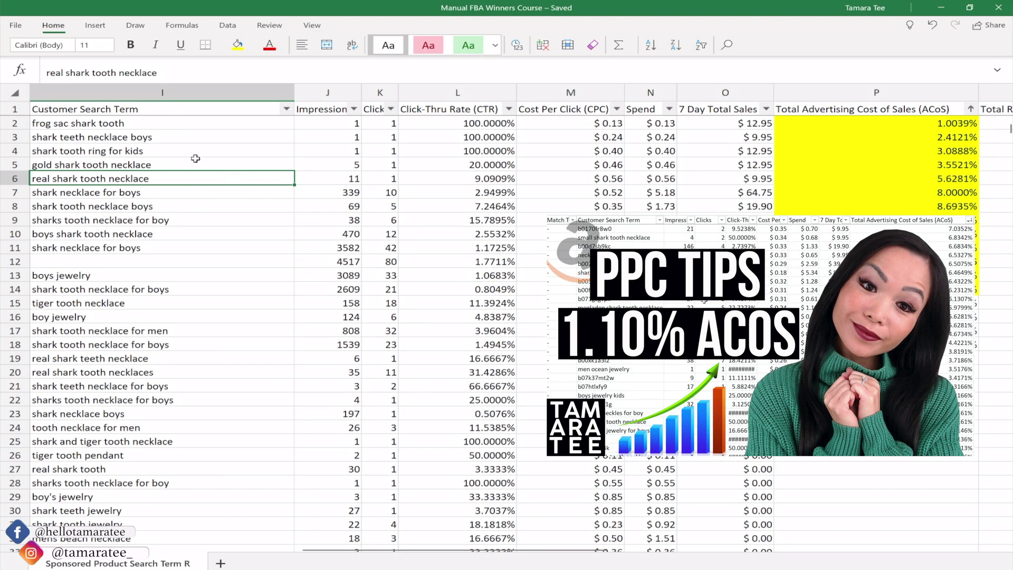
left_click_drag(199, 138, 209, 215)
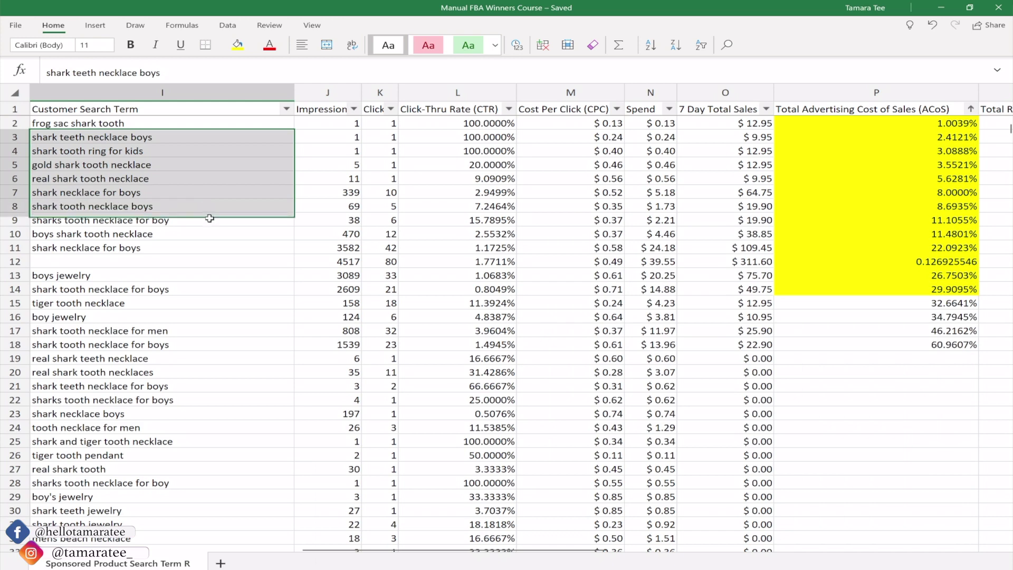
left_click(248, 181)
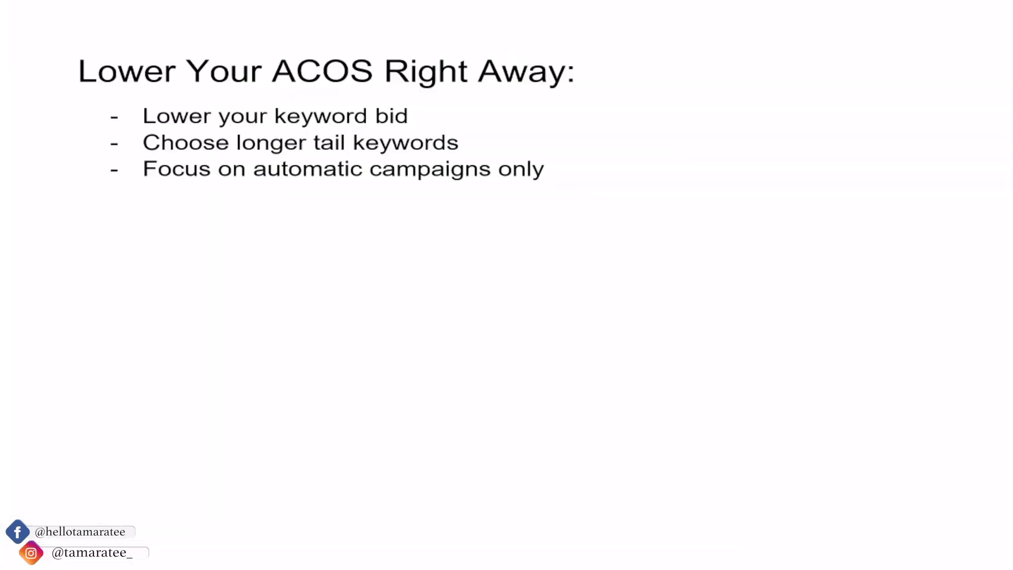